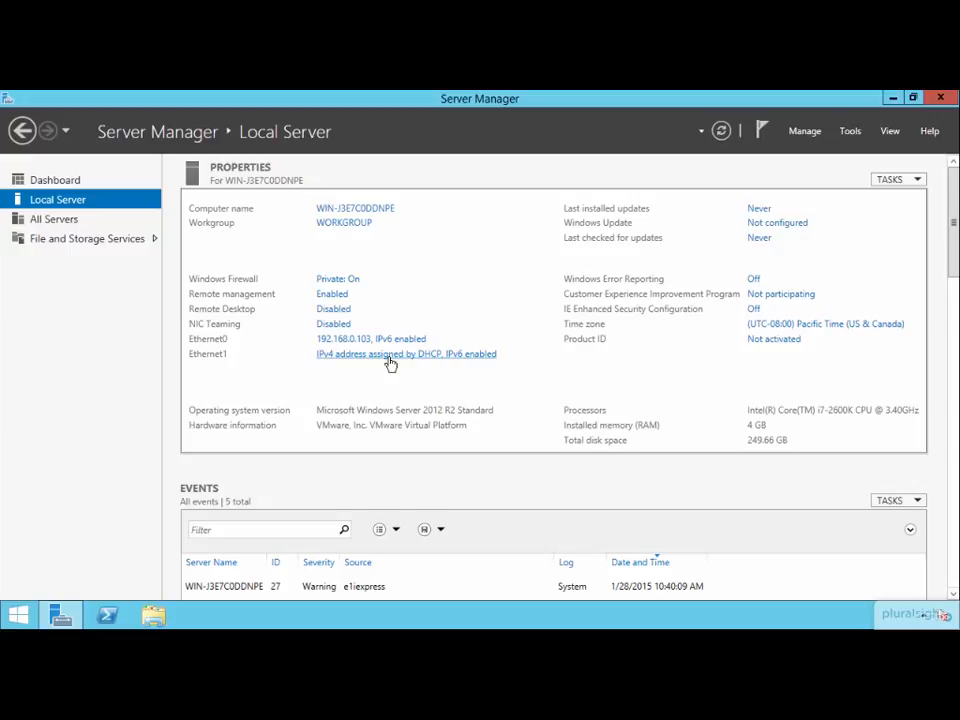
Review the IPv4 settings of the Ethernet0 adapter, accept them as they are, and close the network connections window.
left_click(390, 362)
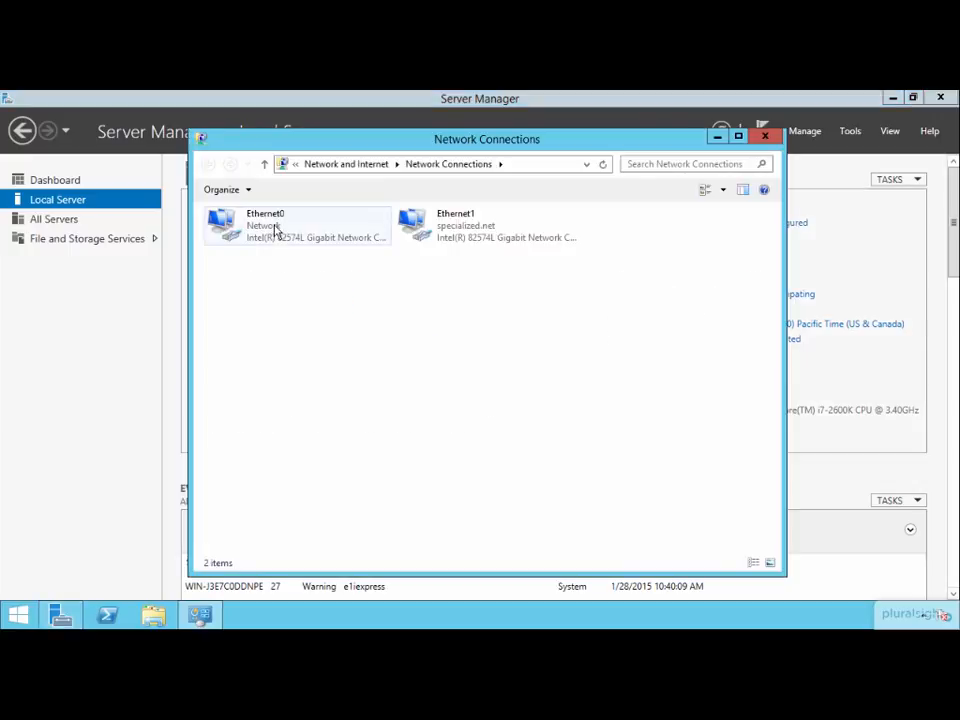
left_click(273, 228)
right_click(273, 228)
left_click(306, 358)
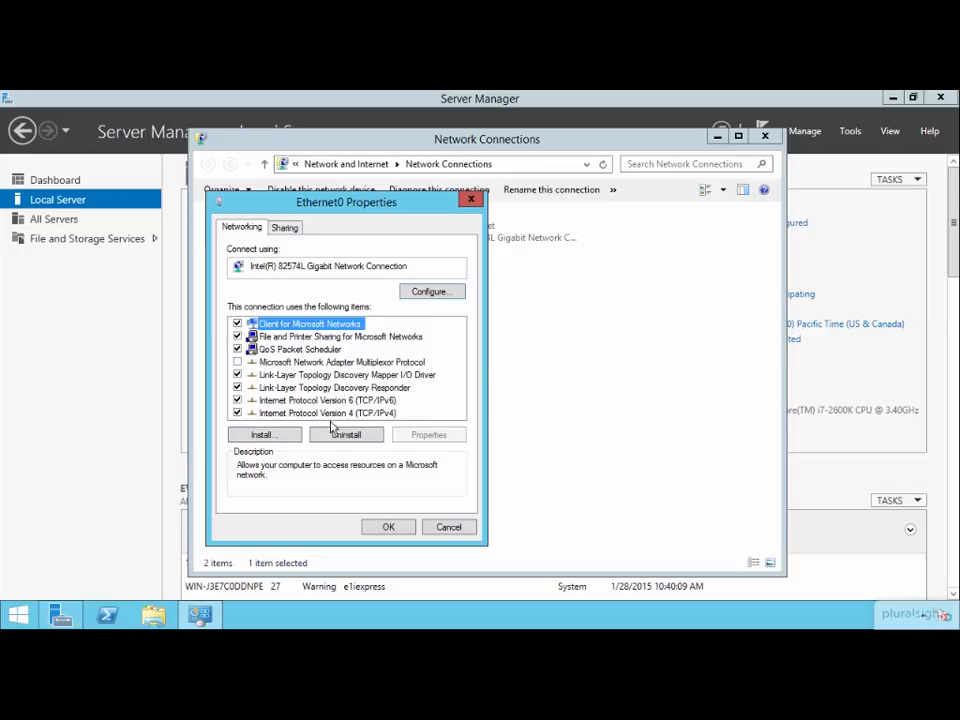
left_click(340, 412)
left_click(430, 435)
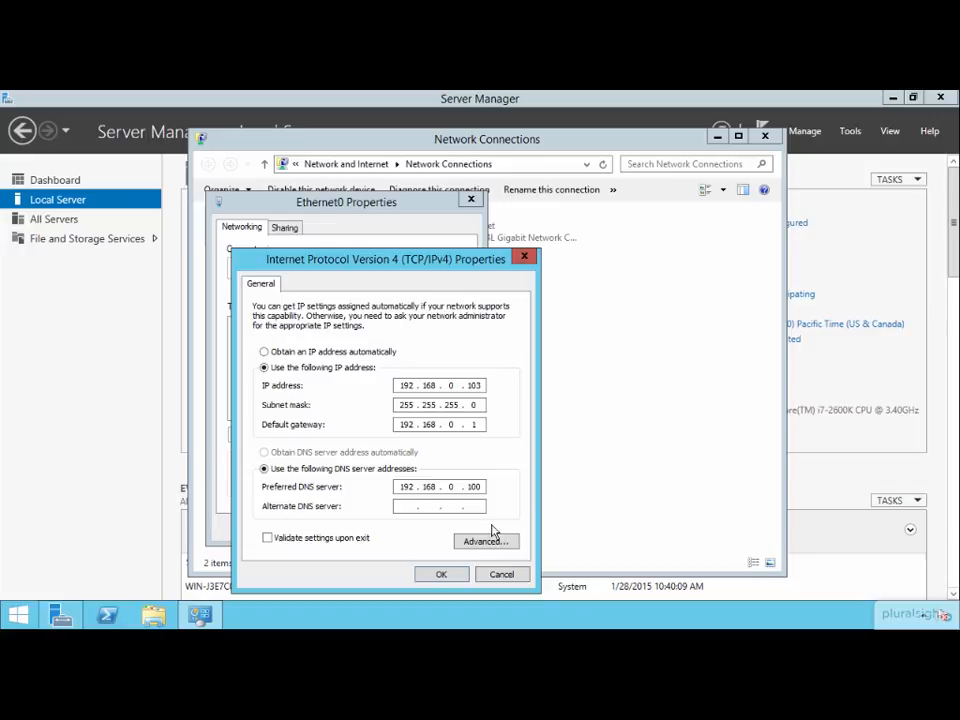
left_click(442, 575)
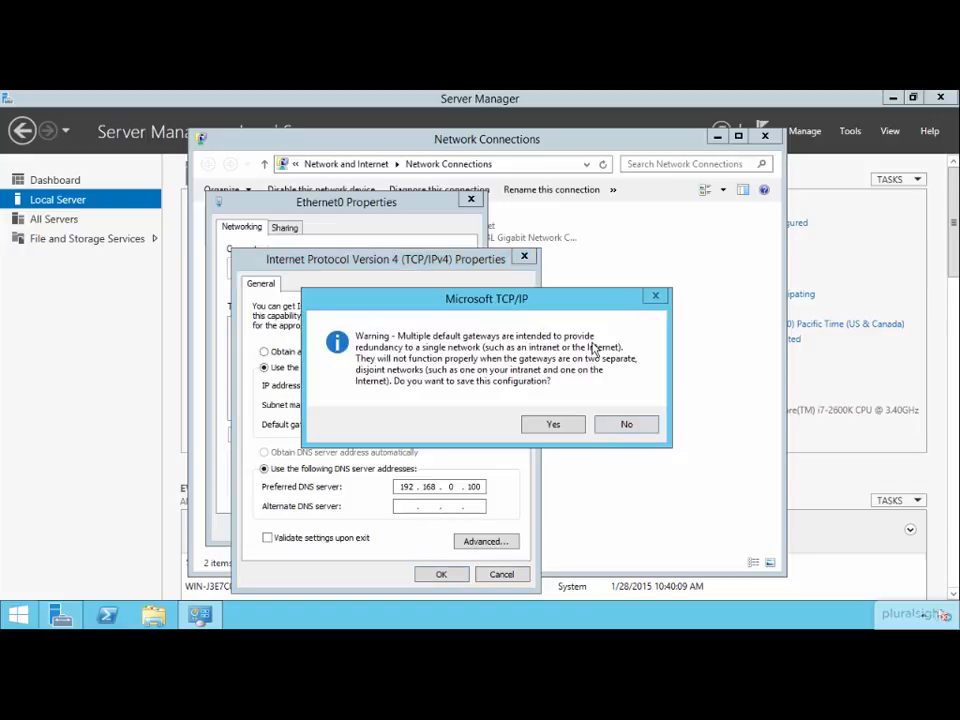
left_click(553, 424)
left_click(386, 528)
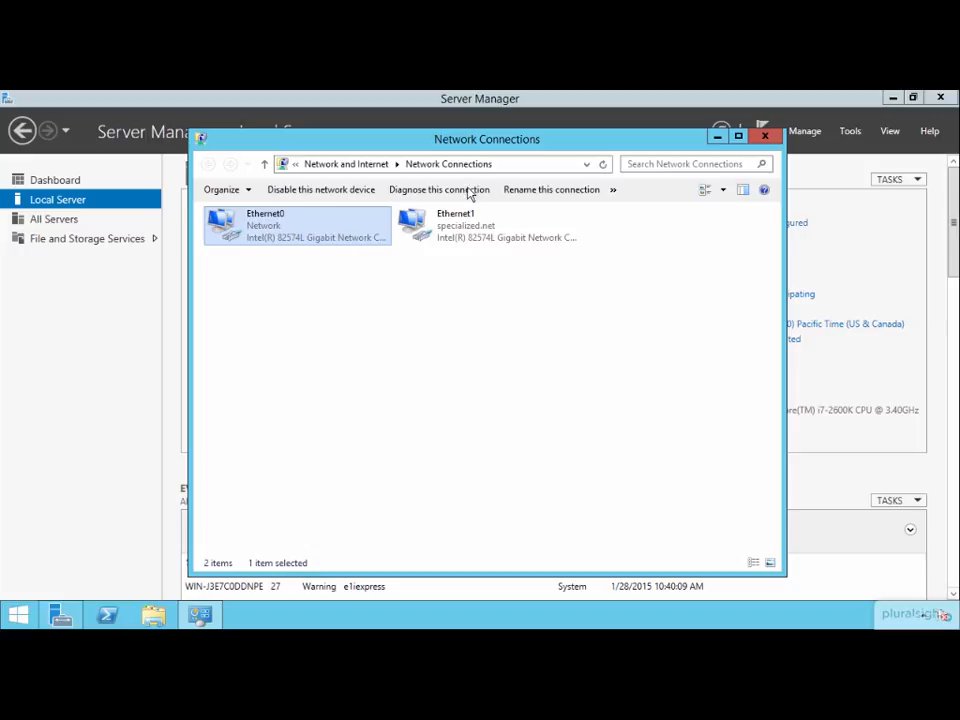
left_click(444, 227, "ctrl")
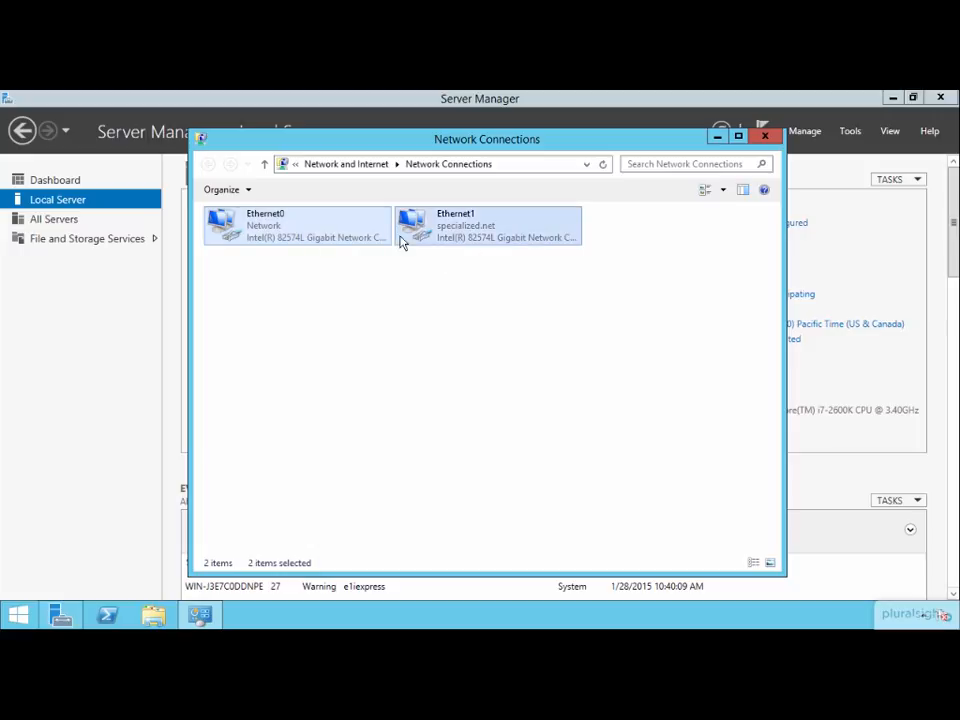
left_click(765, 135)
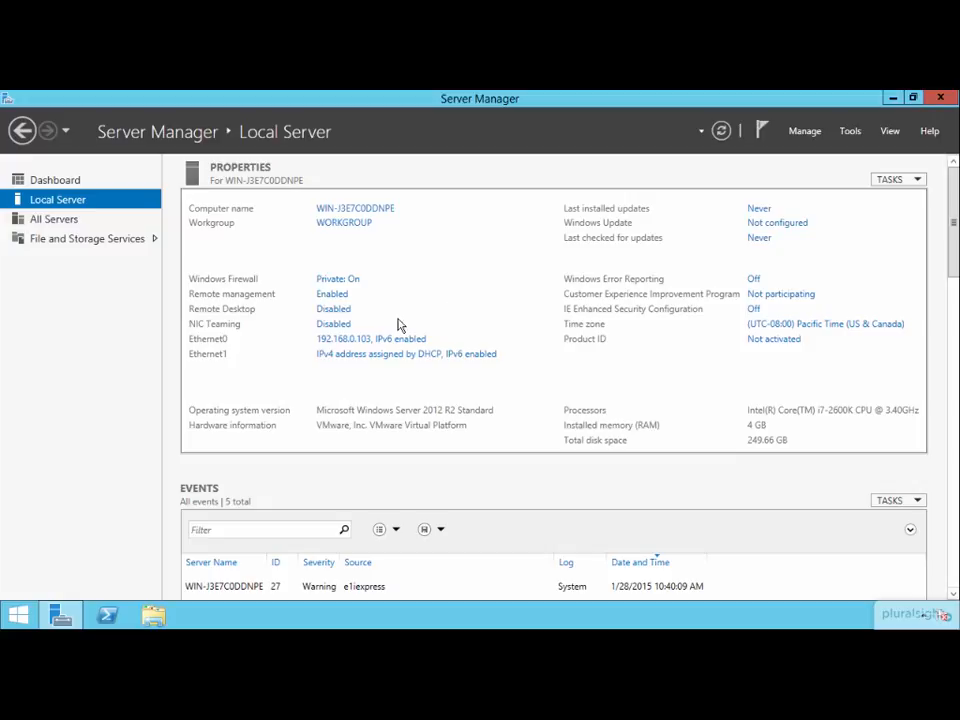
Start a new NIC team on the local server named "Our Team" with Ethernet0 and Ethernet1 as member adapters.
left_click(331, 325)
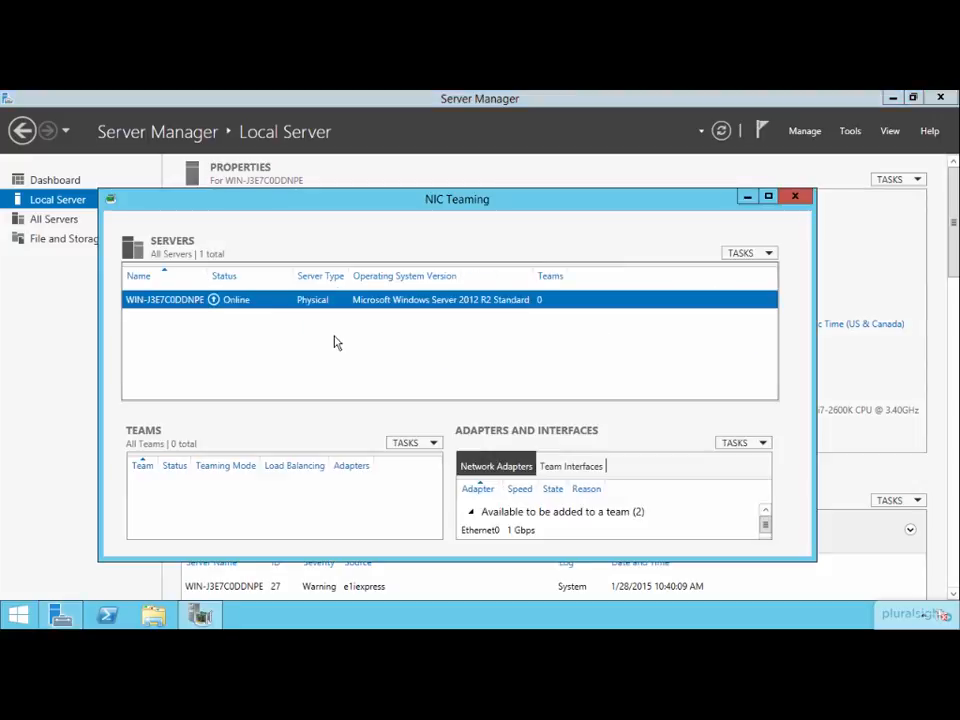
left_click(768, 196)
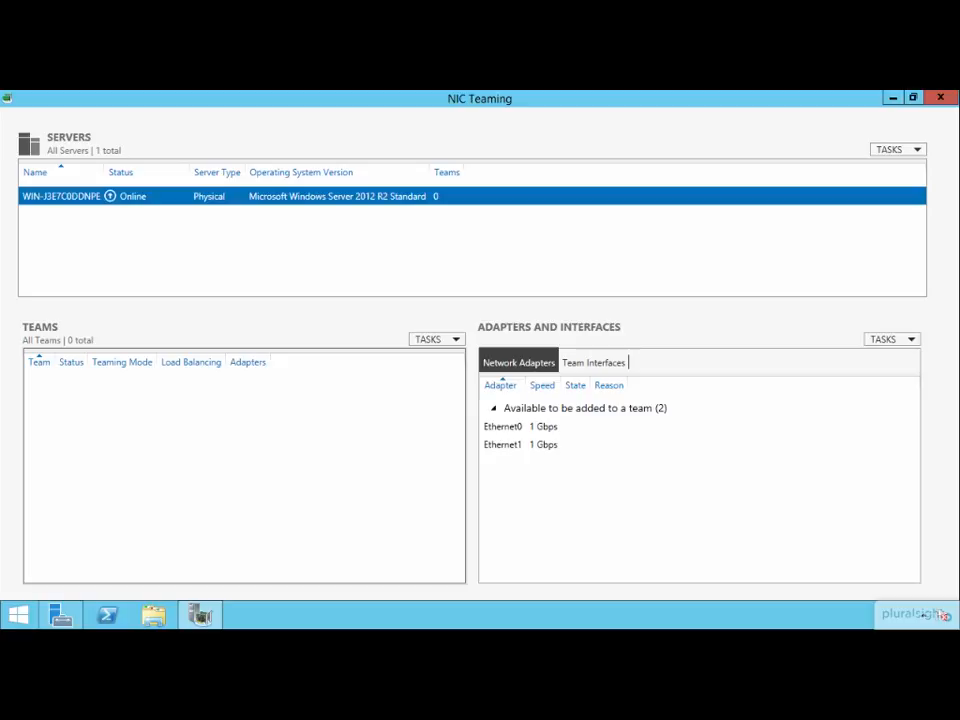
left_click(432, 341)
left_click(442, 360)
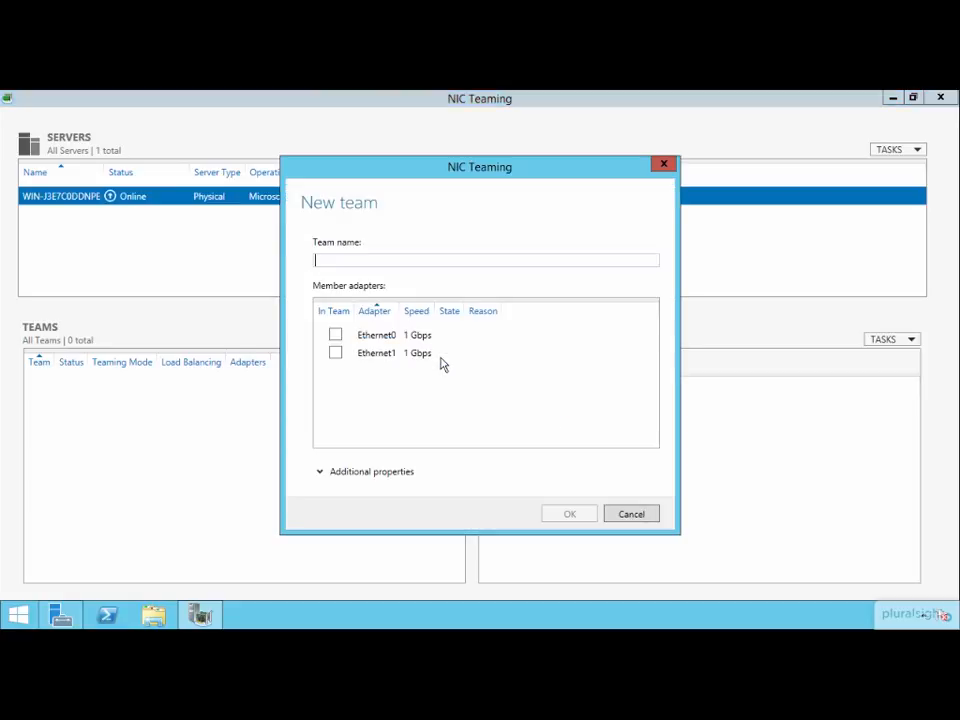
type("Our Team")
left_click(335, 336)
left_click(335, 353)
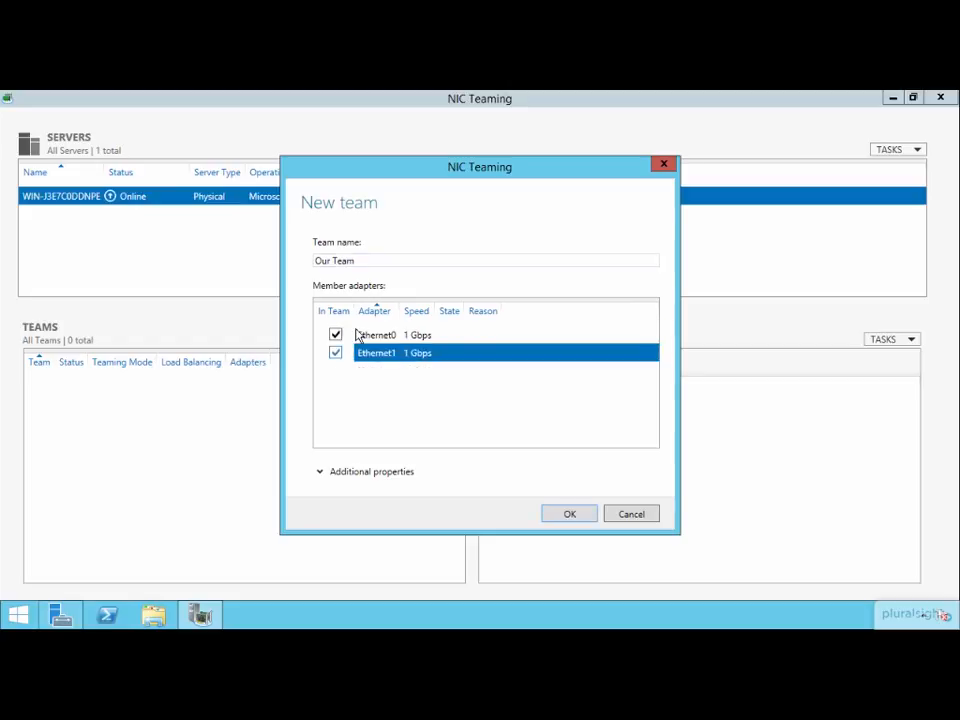
In the new team's additional properties, choose Switch Independent as teaming mode and Dynamic as load balancing mode.
left_click_drag(474, 165, 478, 116)
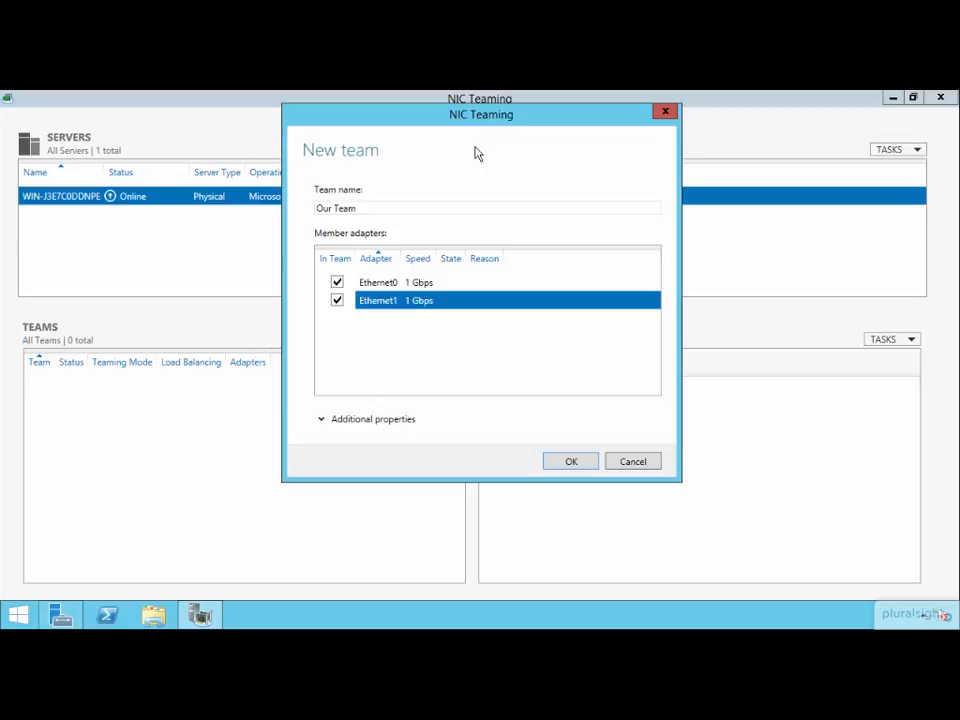
left_click(336, 420)
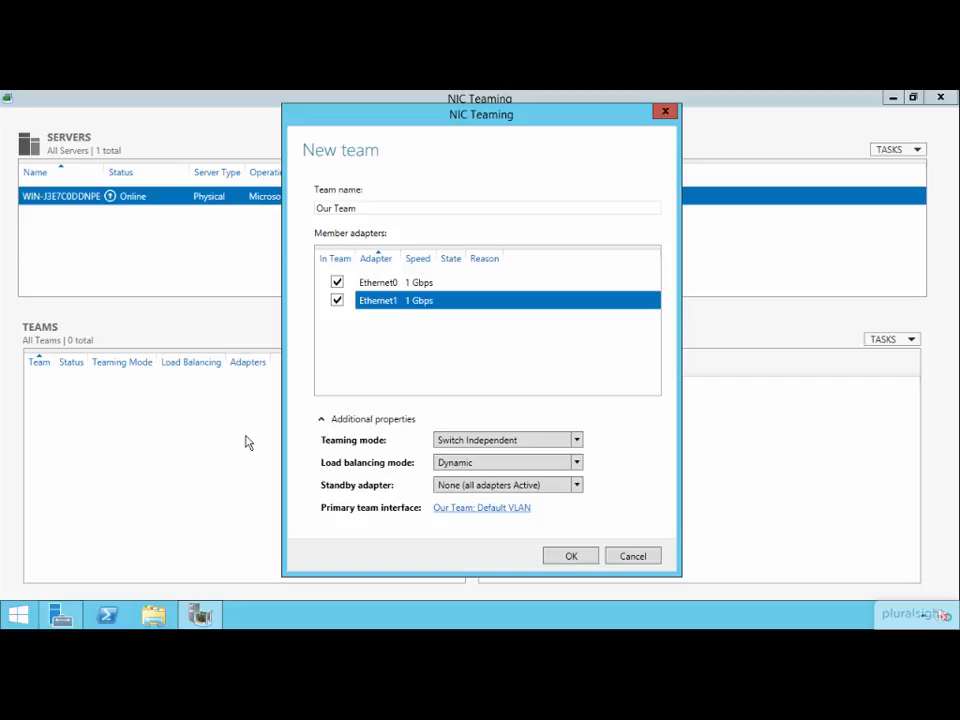
left_click(547, 445)
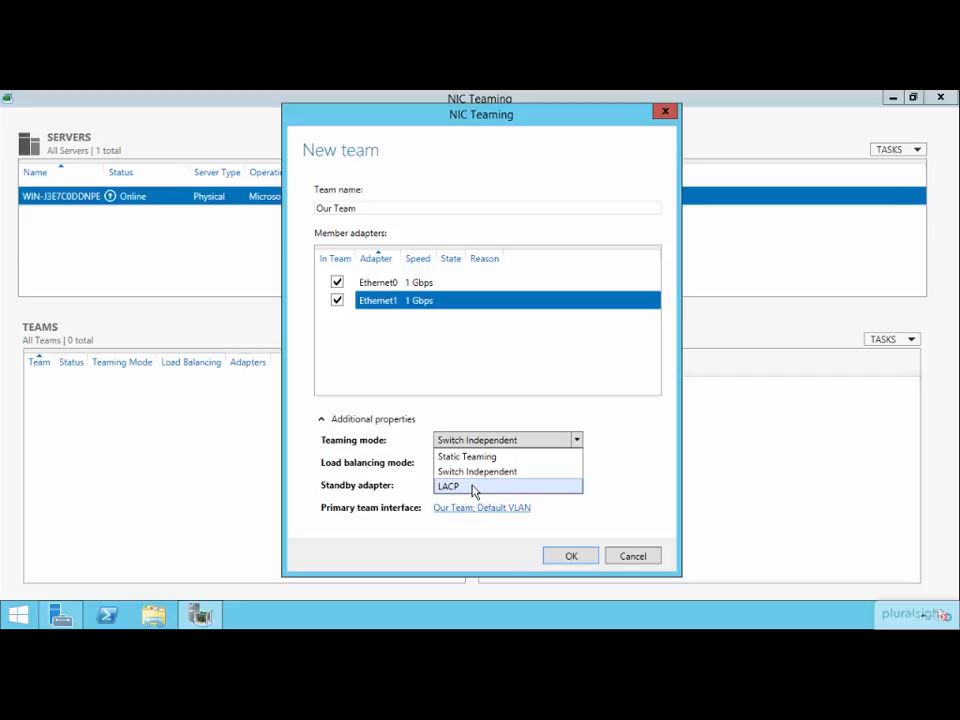
left_click(486, 471)
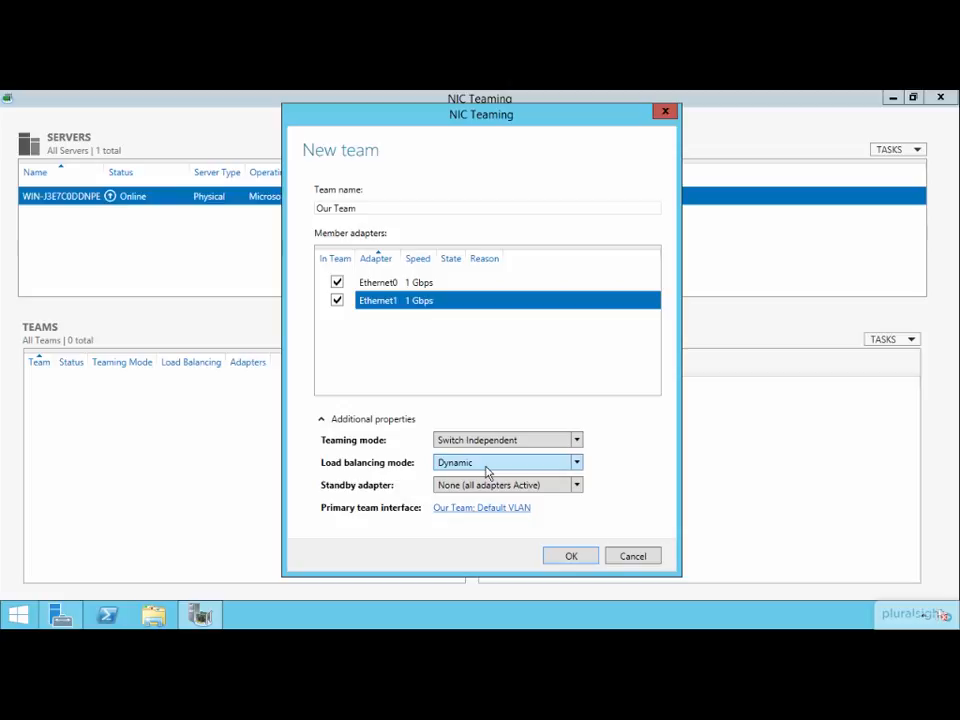
left_click(487, 470)
left_click(487, 470)
left_click(487, 470)
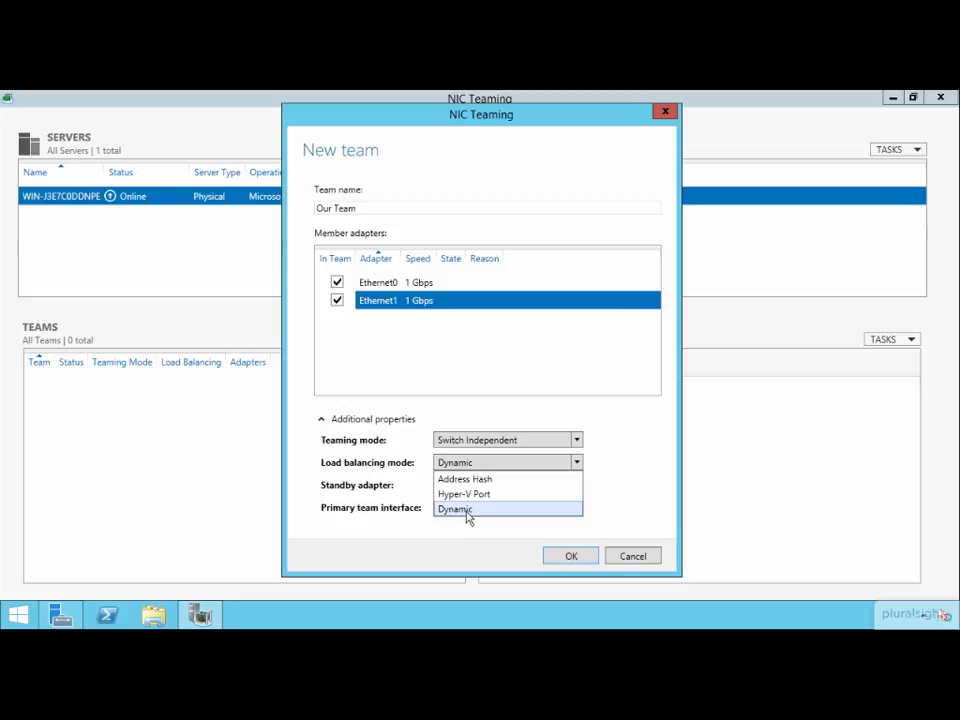
left_click(467, 510)
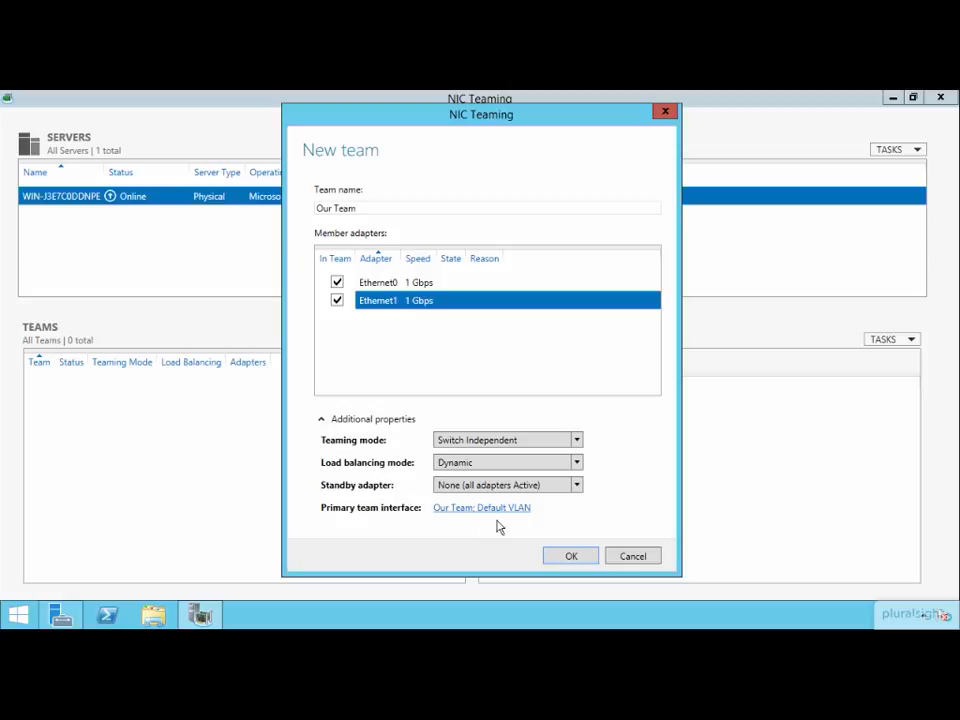
Check the standby adapter and primary interface options, keep all adapters active on the default VLAN, and create the team.
left_click(561, 488)
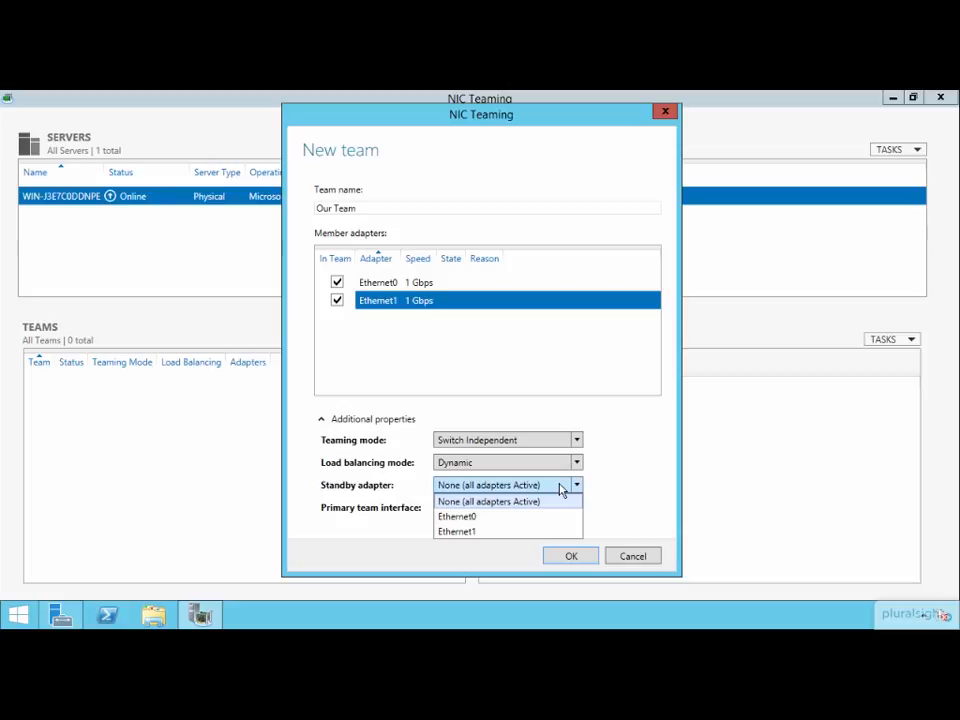
left_click(561, 489)
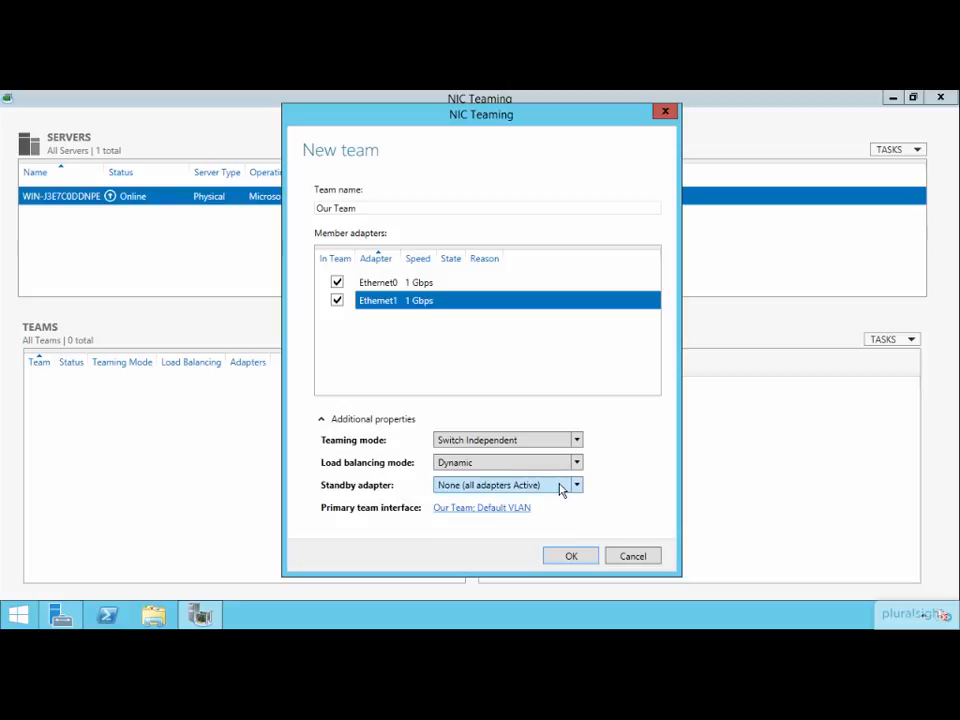
left_click(480, 508)
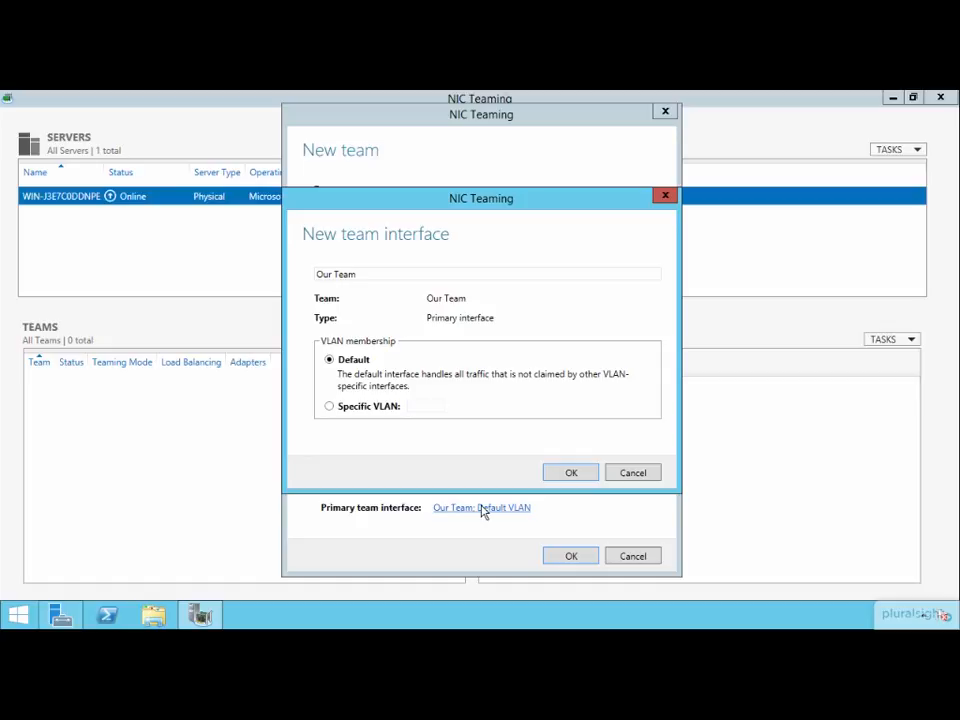
left_click(633, 474)
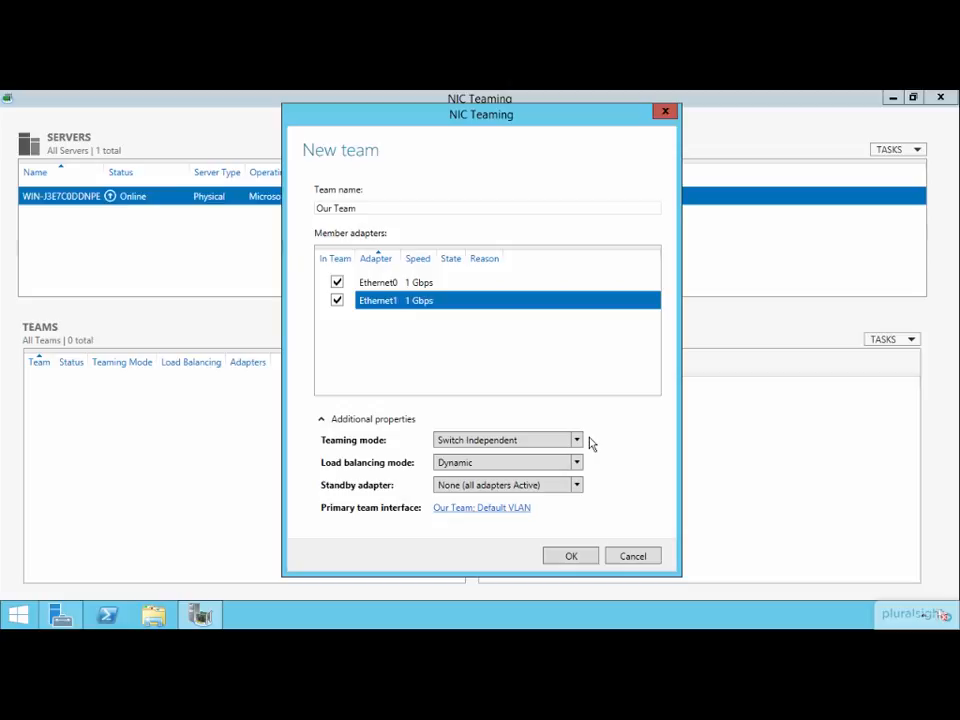
left_click(576, 558)
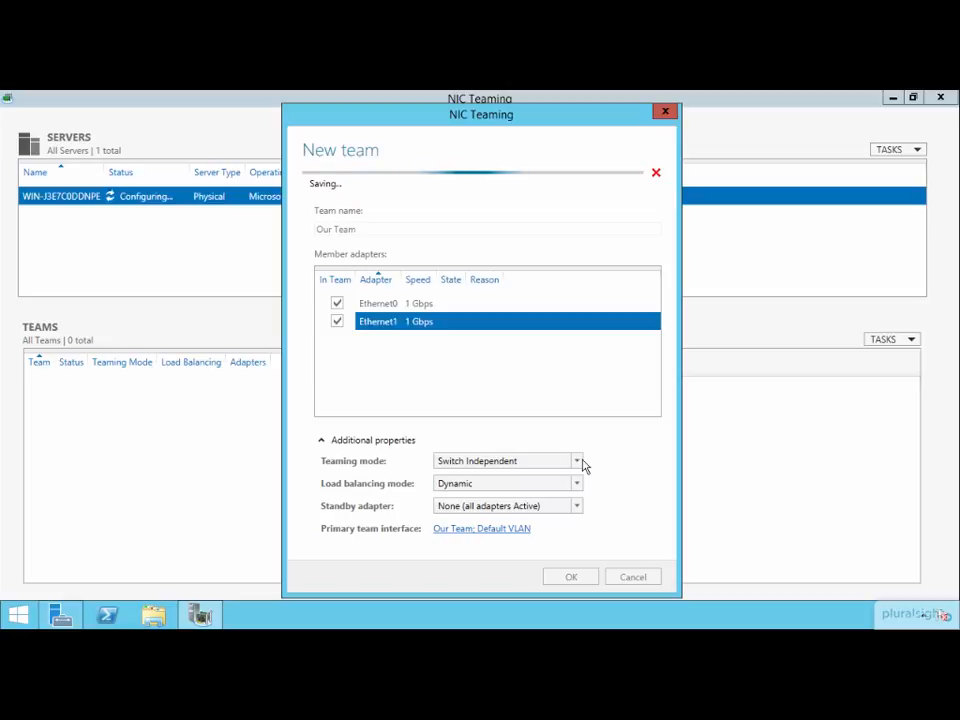